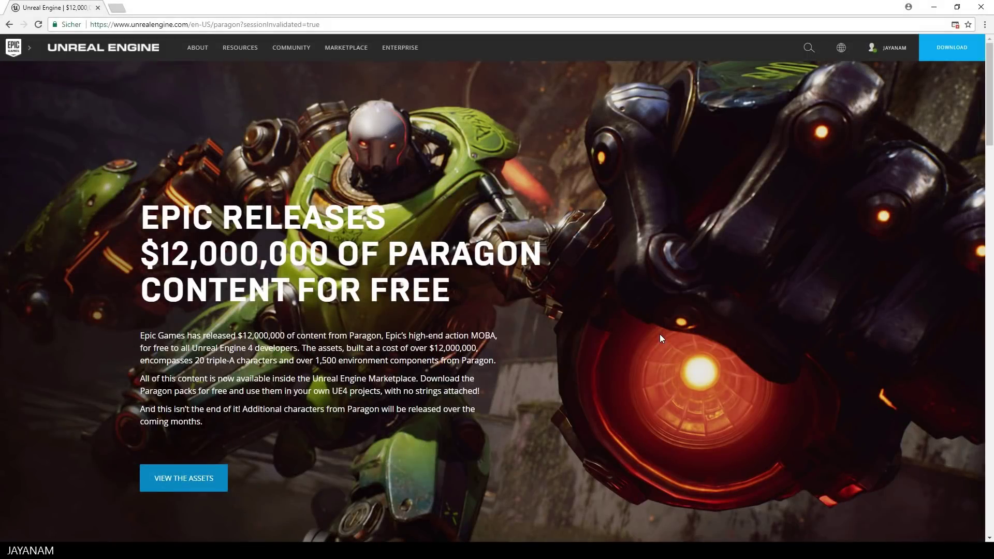
Open the Marketplace results for Paragon assets and add Paragon: Murdock to the cart
{"action": "left_click", "coordinate": [219, 475]}
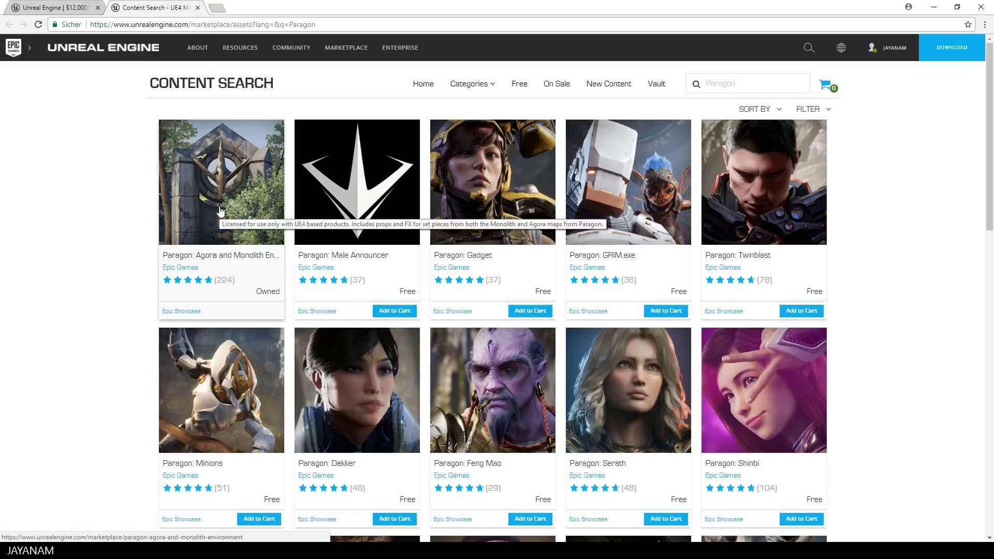
{"action": "scroll", "coordinate": [832, 338], "scroll_direction": "down", "scroll_amount": 1}
{"action": "scroll", "coordinate": [832, 338], "scroll_direction": "down", "scroll_amount": 3}
{"action": "scroll", "coordinate": [834, 339], "scroll_direction": "down", "scroll_amount": 2}
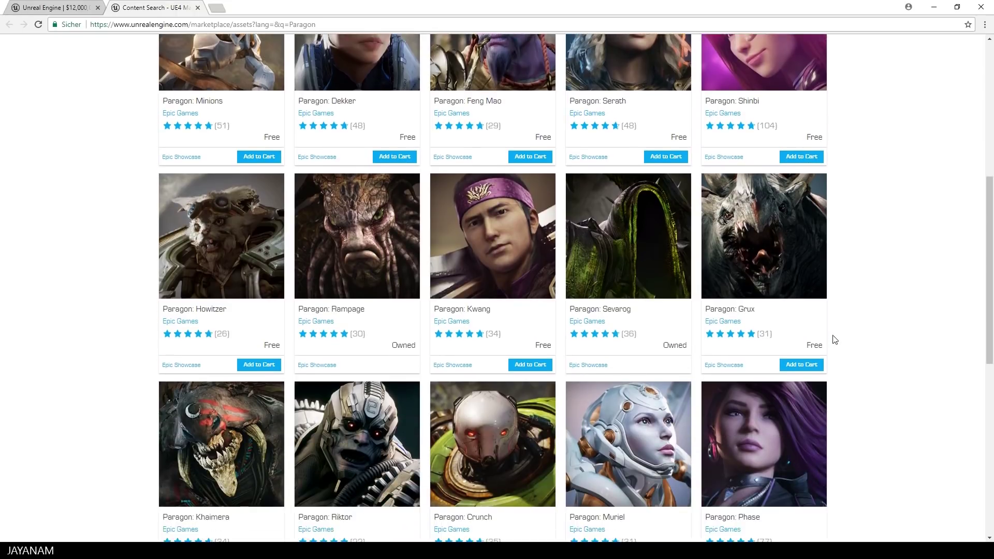
{"action": "scroll", "coordinate": [834, 339], "scroll_direction": "down", "scroll_amount": 1}
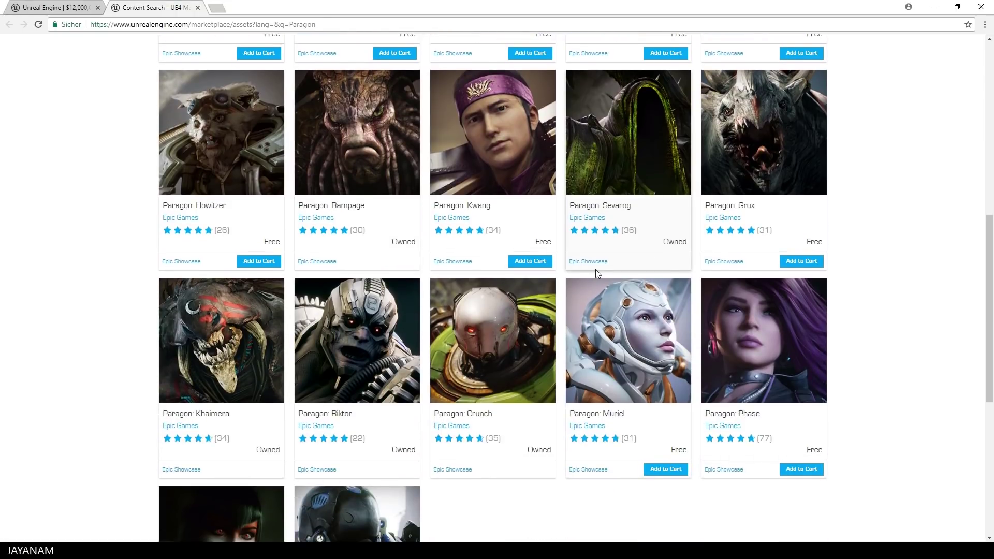
{"action": "scroll", "coordinate": [596, 269], "scroll_direction": "down", "scroll_amount": 1}
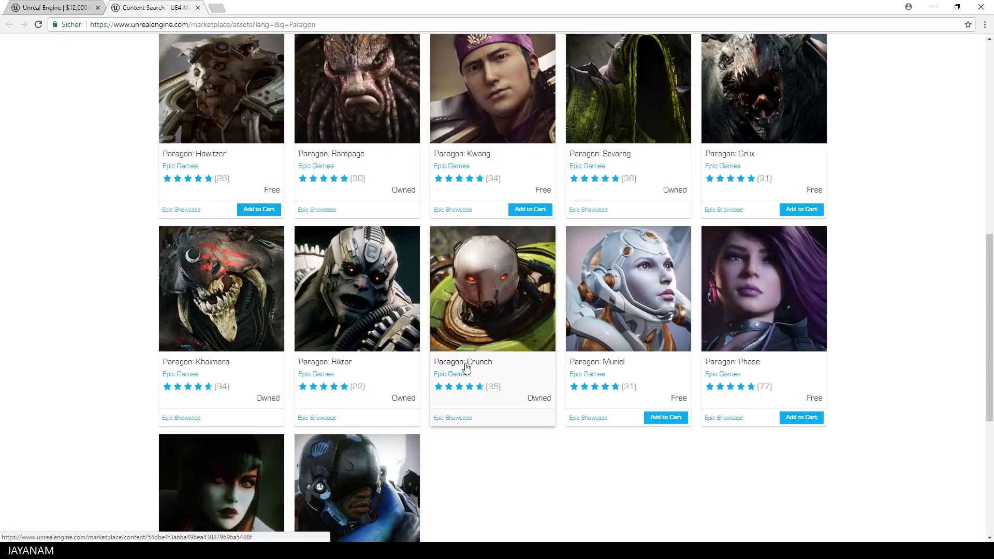
{"action": "scroll", "coordinate": [467, 369], "scroll_direction": "down", "scroll_amount": 1}
{"action": "scroll", "coordinate": [427, 399], "scroll_direction": "down", "scroll_amount": 1}
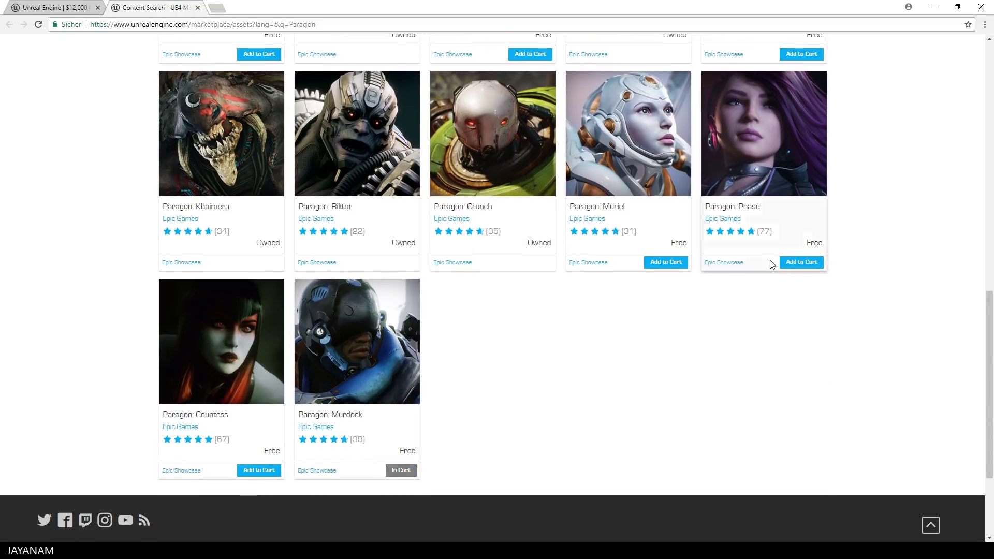
{"action": "scroll", "coordinate": [766, 263], "scroll_direction": "up", "scroll_amount": 10}
{"action": "scroll", "coordinate": [775, 265], "scroll_direction": "up", "scroll_amount": 3}
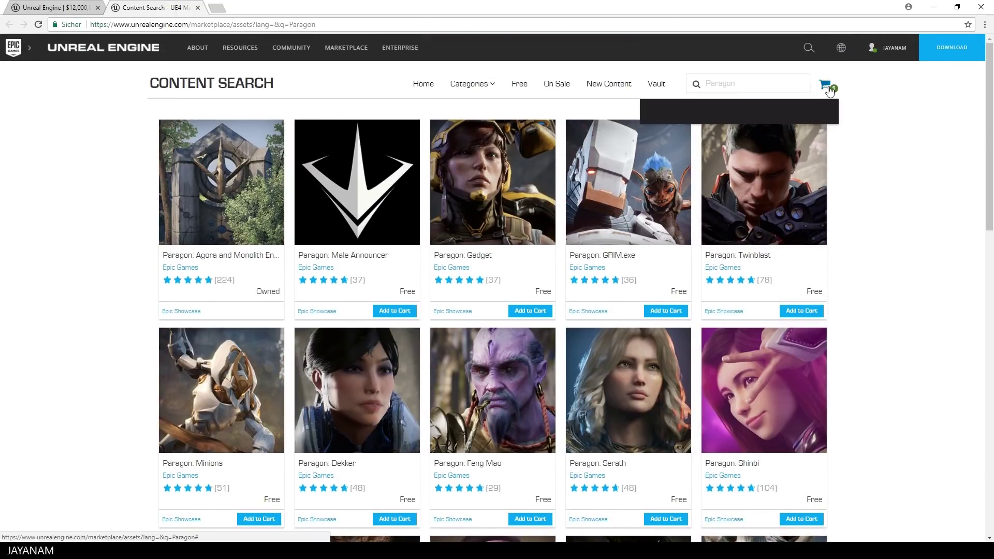
{"action": "mouse_move", "coordinate": [825, 85]}
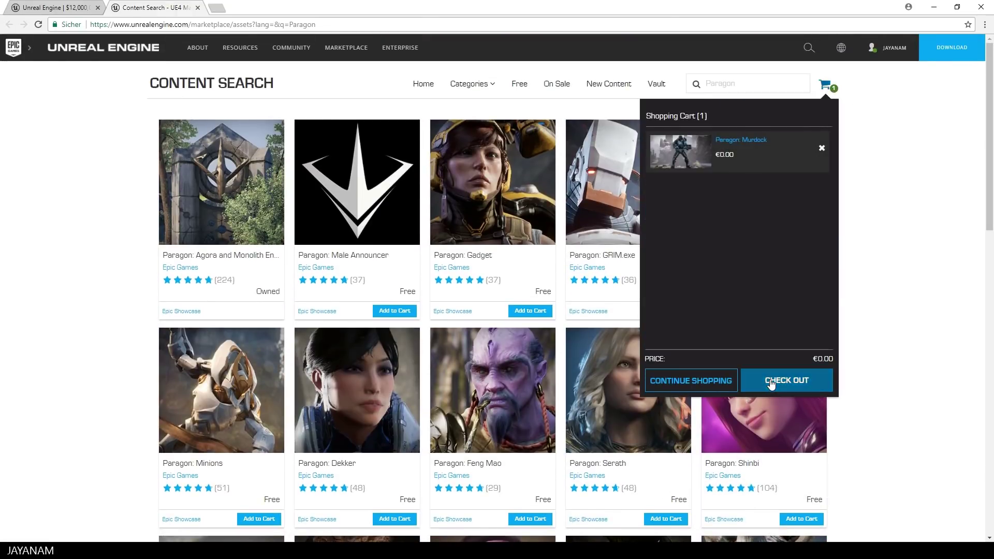
Check out the cart and place the free €0.00 Murdock order
{"action": "left_click", "coordinate": [786, 380]}
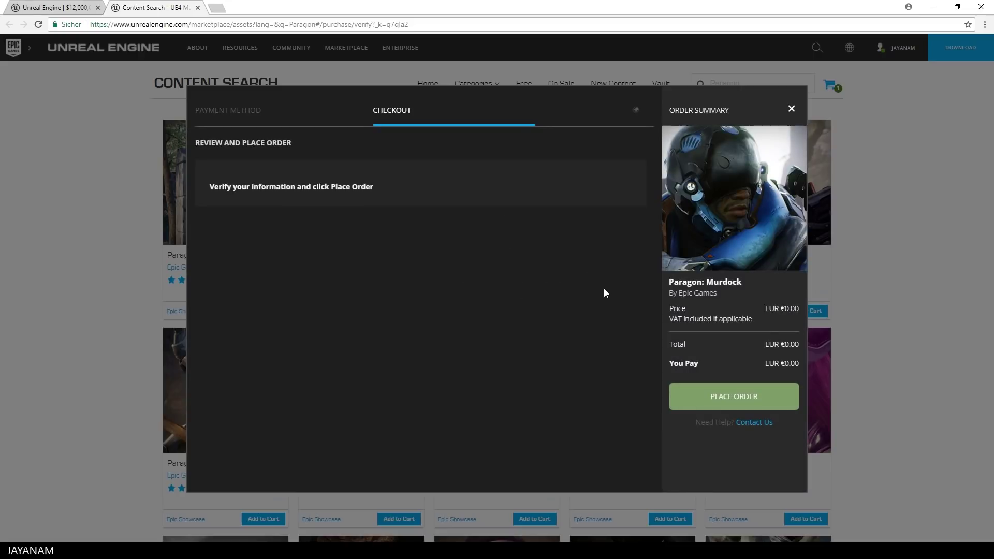
{"action": "left_click", "coordinate": [734, 403]}
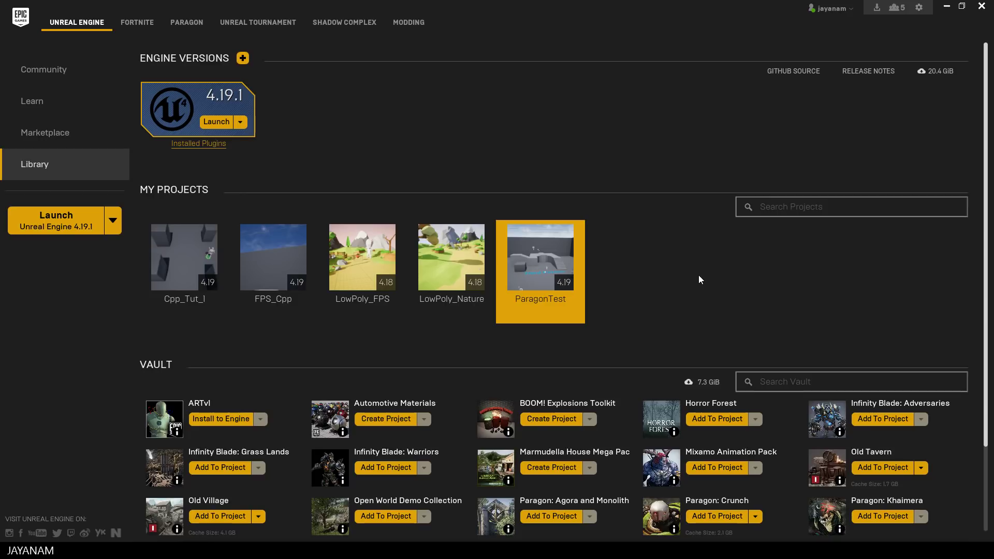
{"action": "scroll", "coordinate": [699, 275], "scroll_direction": "down", "scroll_amount": 2}
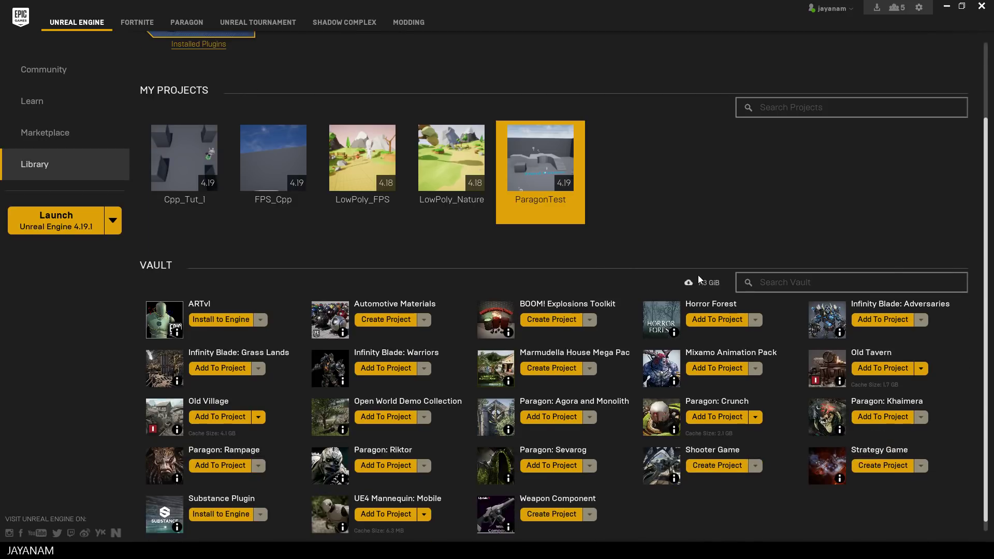
Add Paragon: Crunch from the Vault to the ParagonTest project
{"action": "left_click", "coordinate": [729, 420]}
{"action": "left_click", "coordinate": [529, 203]}
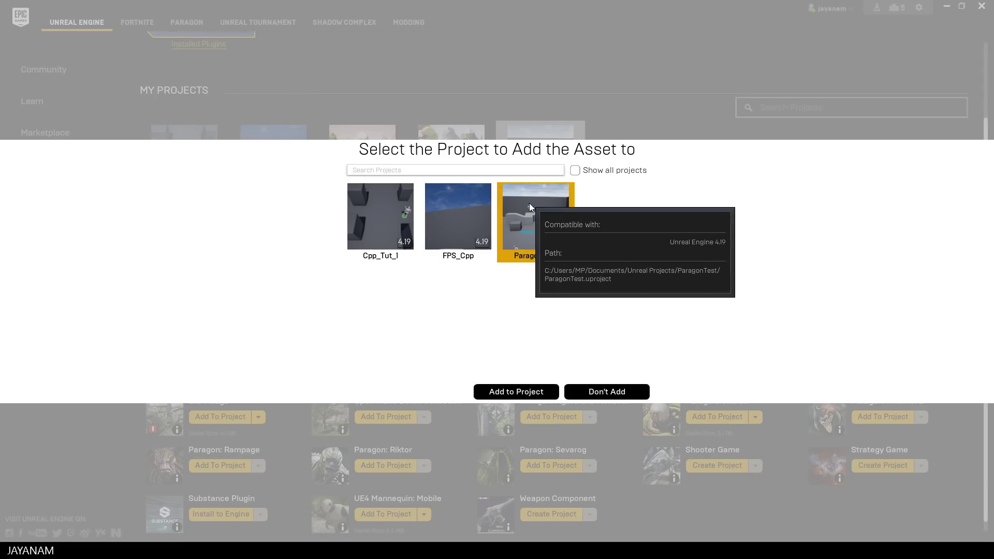
{"action": "left_click", "coordinate": [520, 391]}
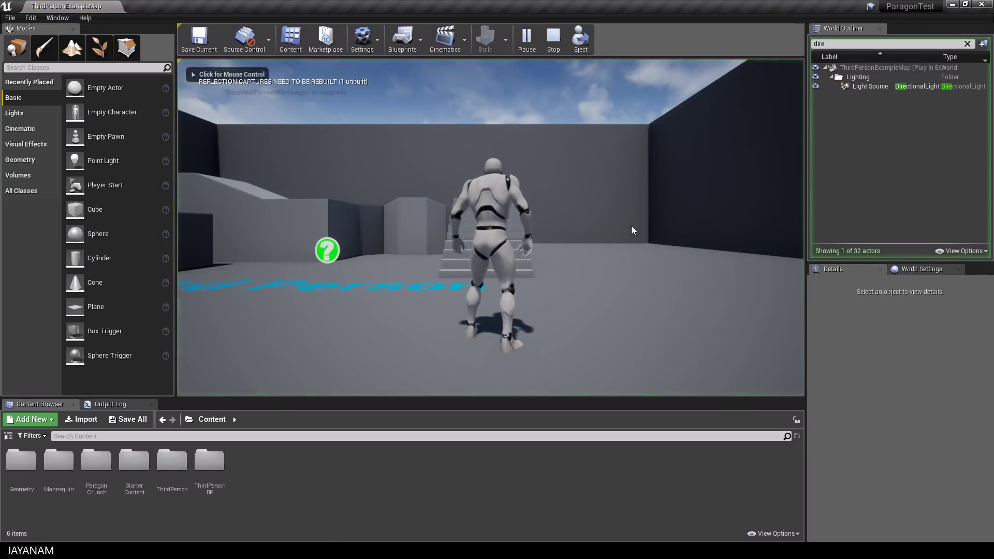
Run the mannequin right, left, forward and back in the play session, then stop it
{"action": "left_click", "coordinate": [631, 226]}
{"action": "key", "text": "d"}
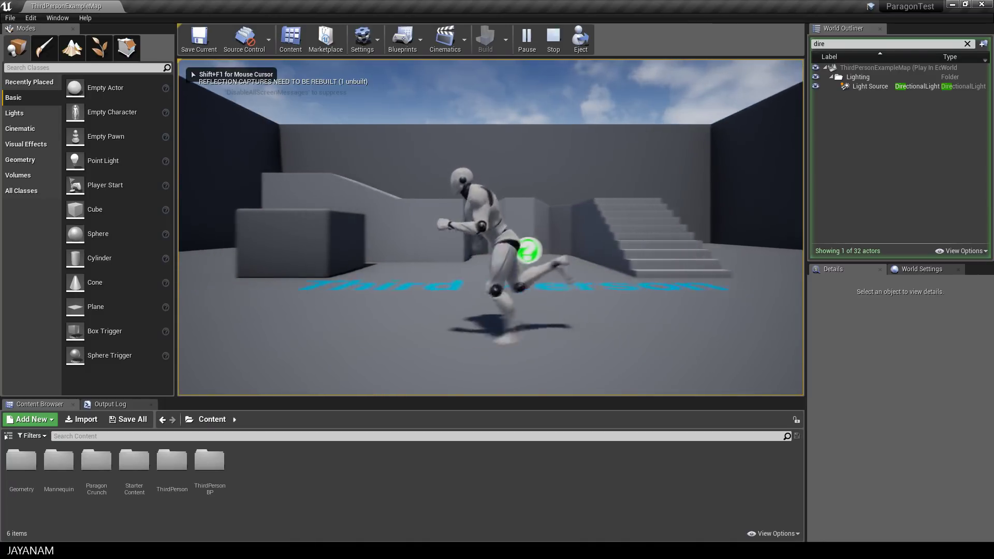
{"action": "key", "text": "a"}
{"action": "key", "text": "w"}
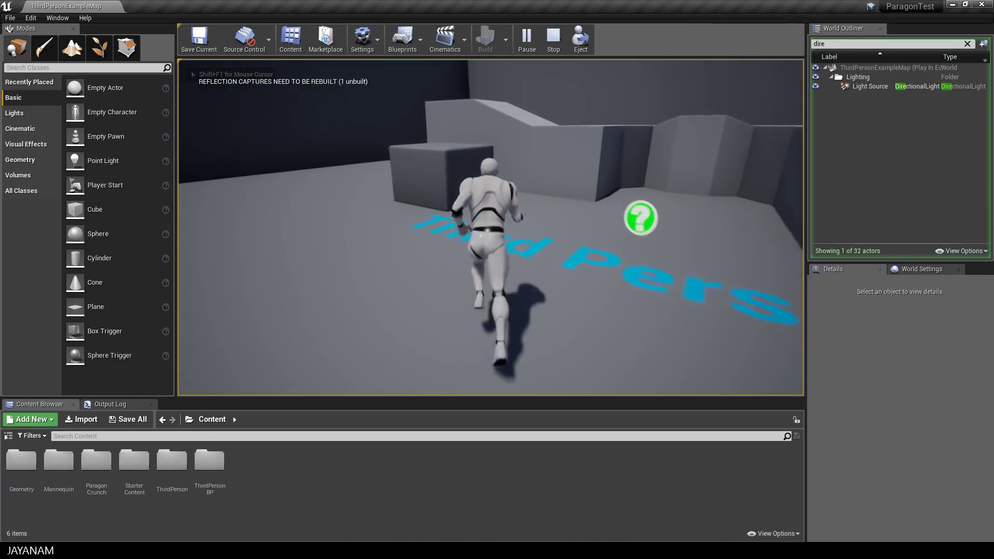
{"action": "key", "text": "s"}
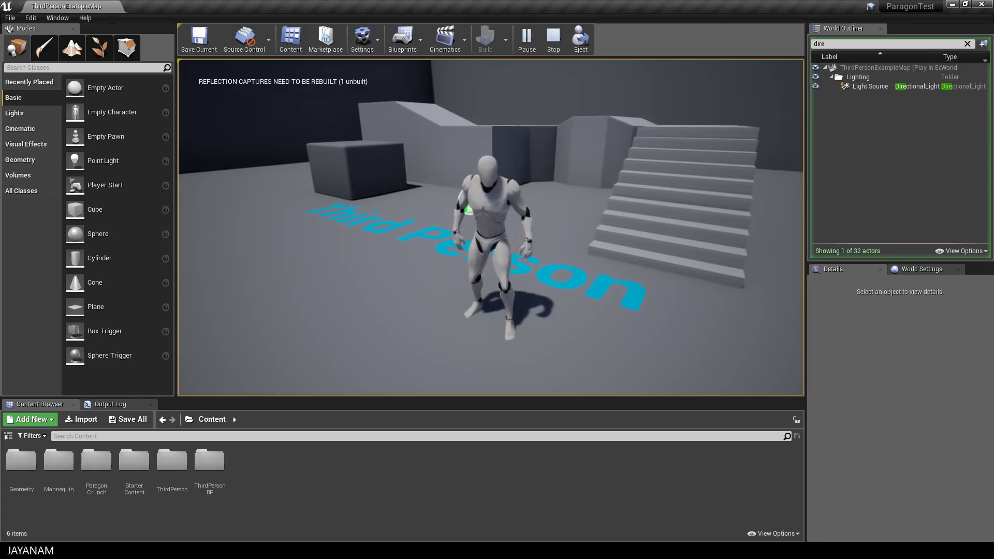
{"action": "key", "text": "Escape"}
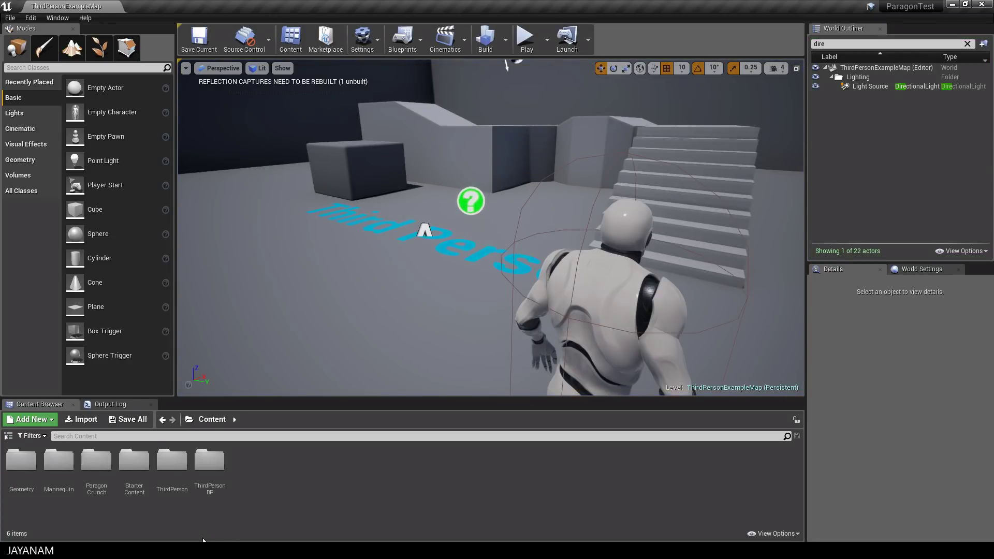
Browse to ParagonCrunch > Characters > Heroes > Crunch > Meshes in the Content Browser
{"action": "left_click", "coordinate": [97, 464]}
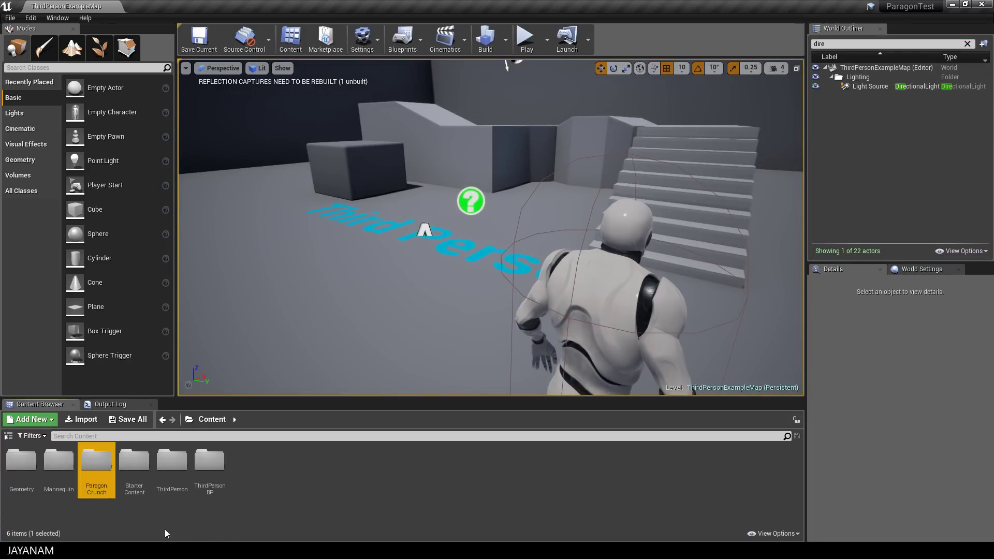
{"action": "double_click", "coordinate": [101, 466]}
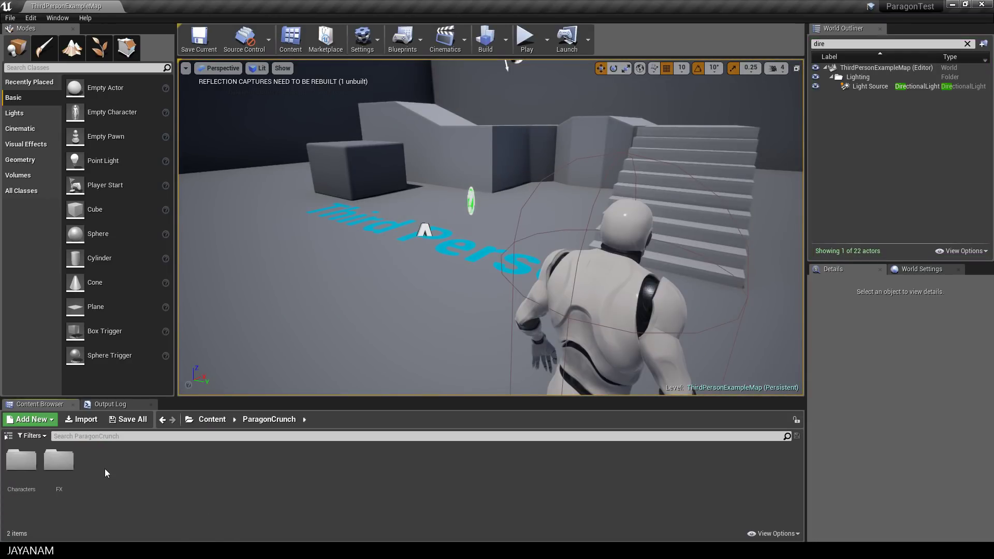
{"action": "double_click", "coordinate": [21, 462]}
{"action": "double_click", "coordinate": [59, 462]}
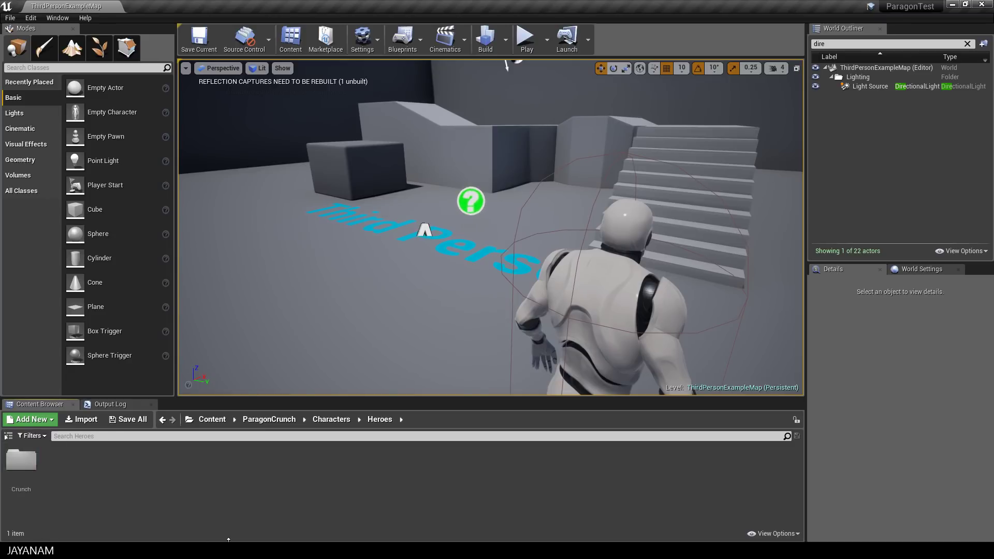
{"action": "double_click", "coordinate": [21, 462]}
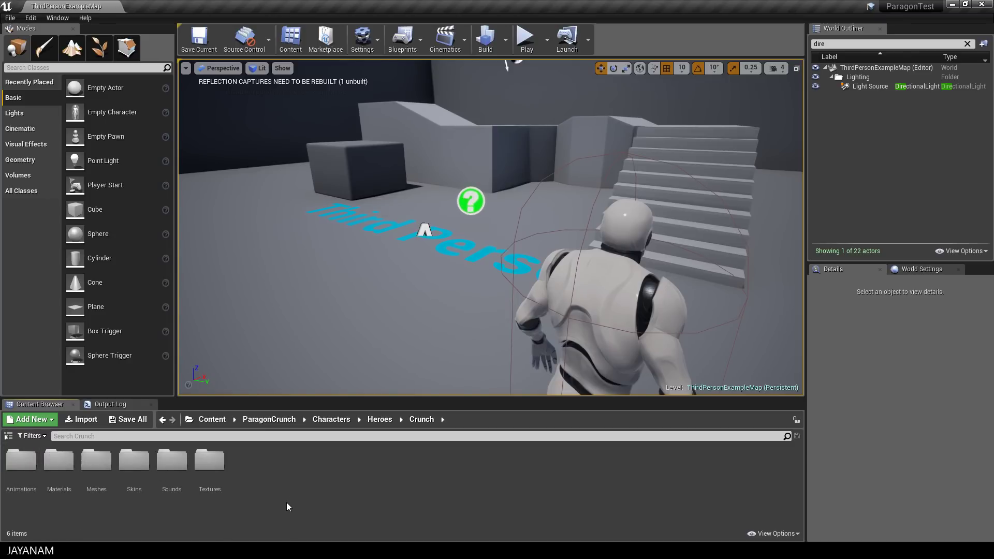
{"action": "double_click", "coordinate": [97, 465]}
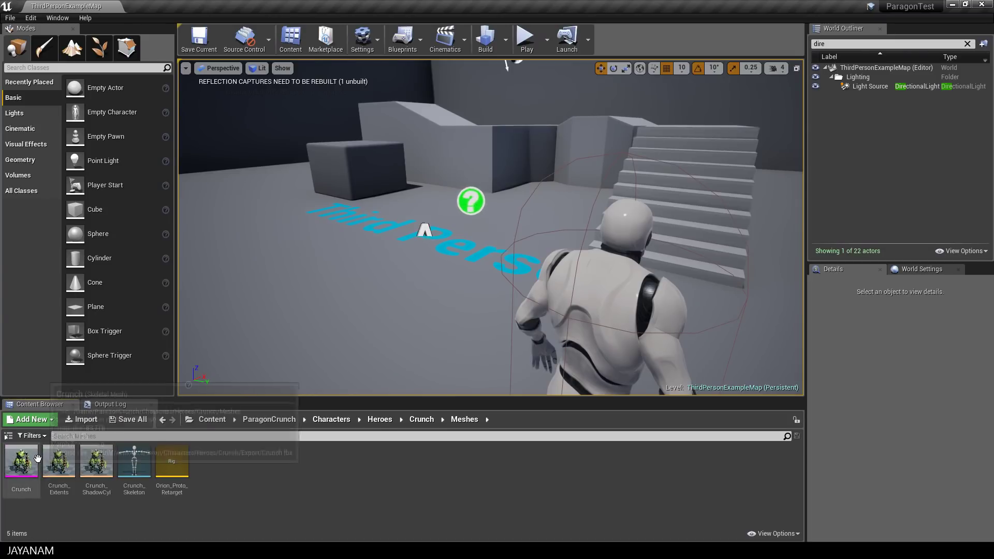
Drag the Crunch skeletal mesh onto the floor near the ThirdPerson text
{"action": "left_click_drag", "start_coordinate": [19, 464], "coordinate": [299, 295]}
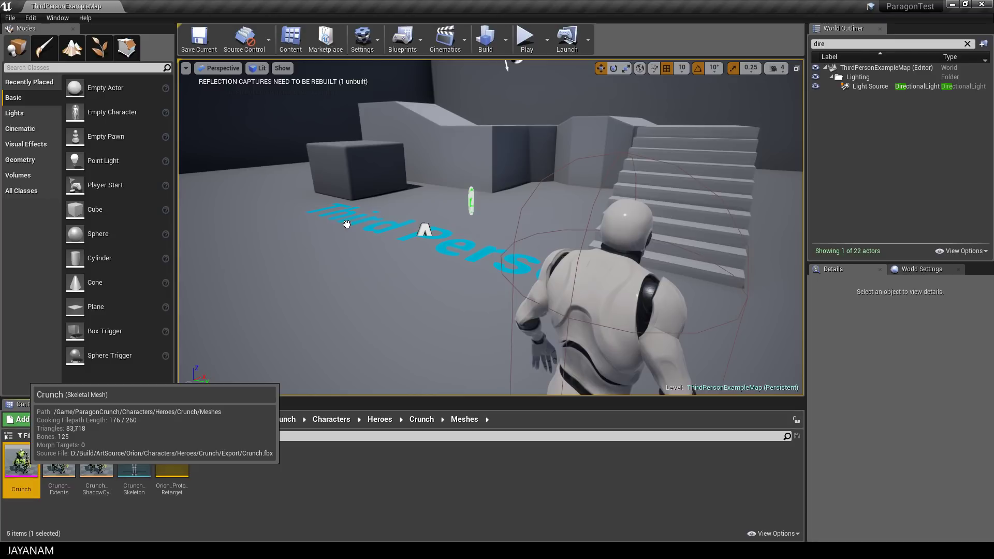
{"action": "left_click_drag", "start_coordinate": [346, 224], "coordinate": [356, 230]}
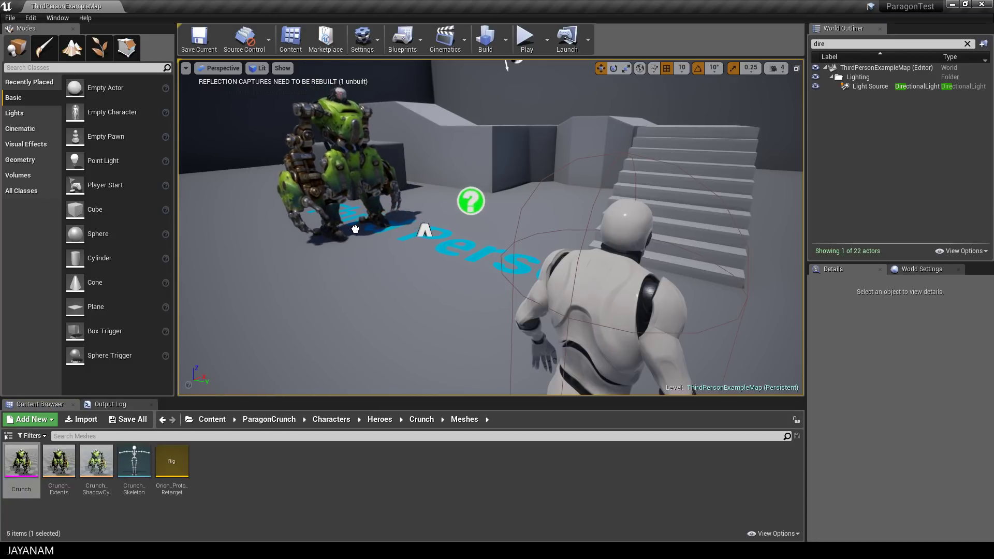
{"action": "left_click_drag", "start_coordinate": [354, 230], "coordinate": [351, 238]}
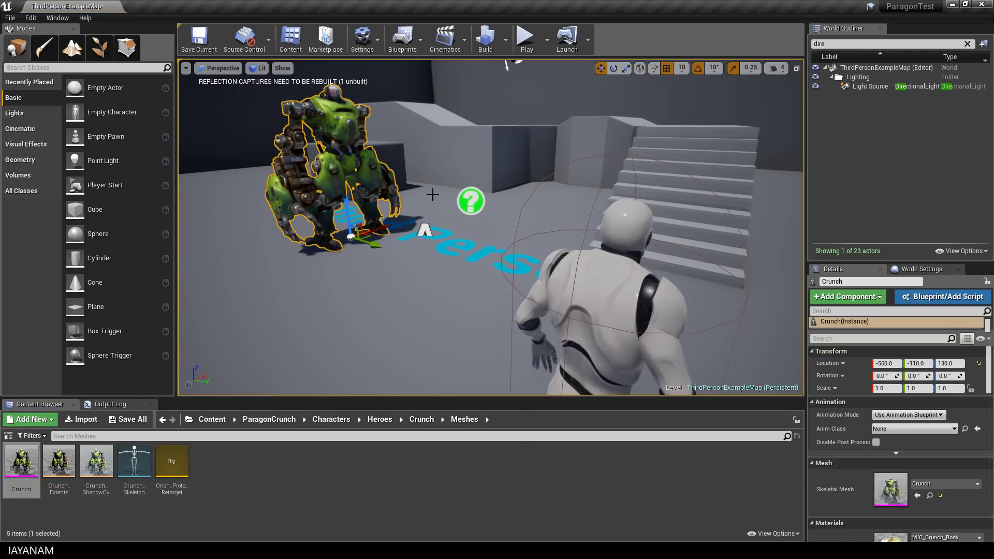
Focus on the placed Crunch, play-test by walking toward it, then delete it
{"action": "key", "text": "f"}
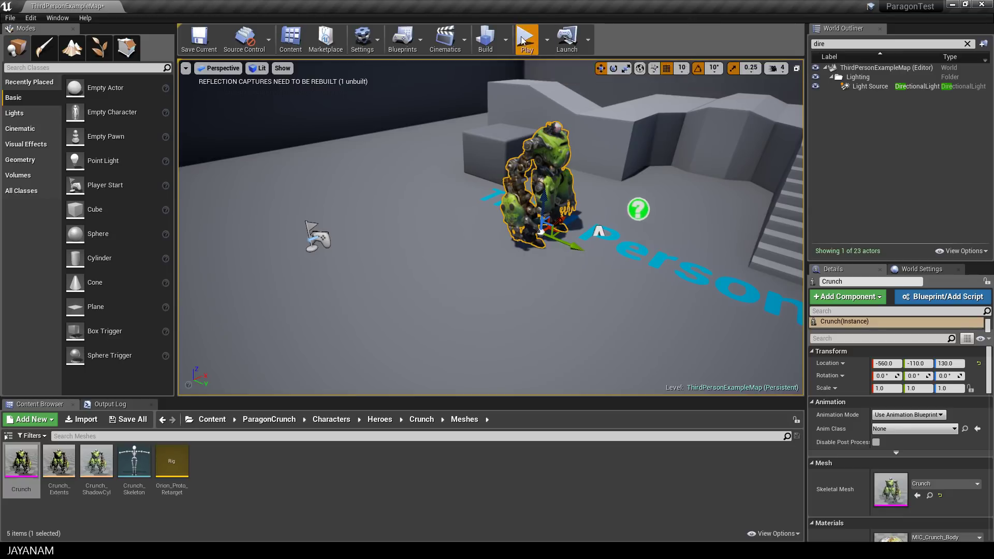
{"action": "left_click", "coordinate": [526, 39]}
{"action": "left_click", "coordinate": [403, 70]}
{"action": "key", "text": "w"}
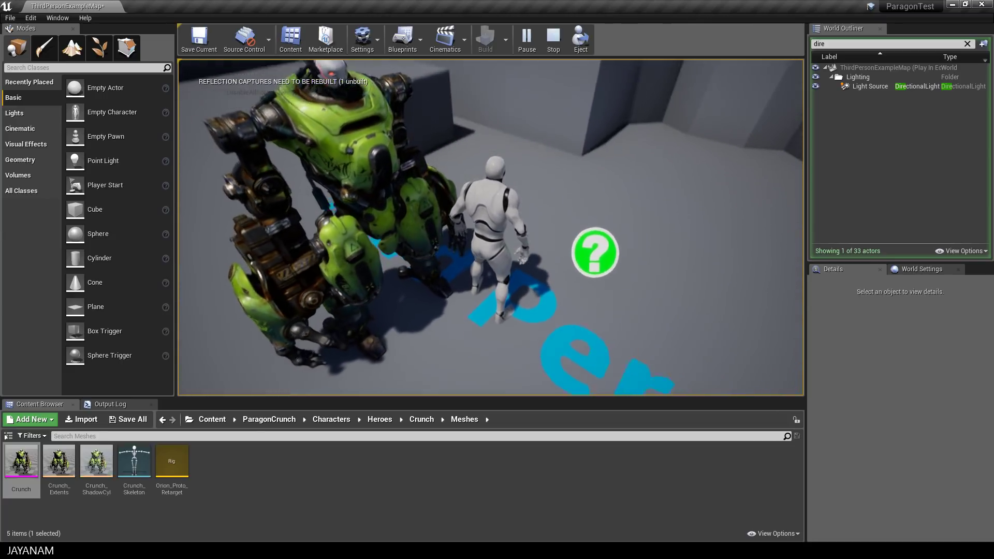
{"action": "key", "text": "Escape"}
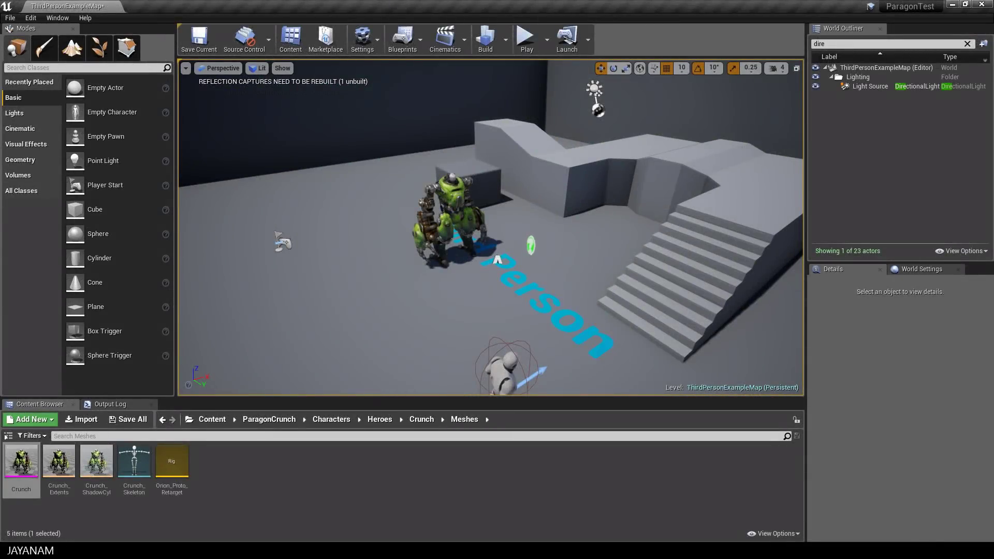
{"action": "key", "text": "Delete"}
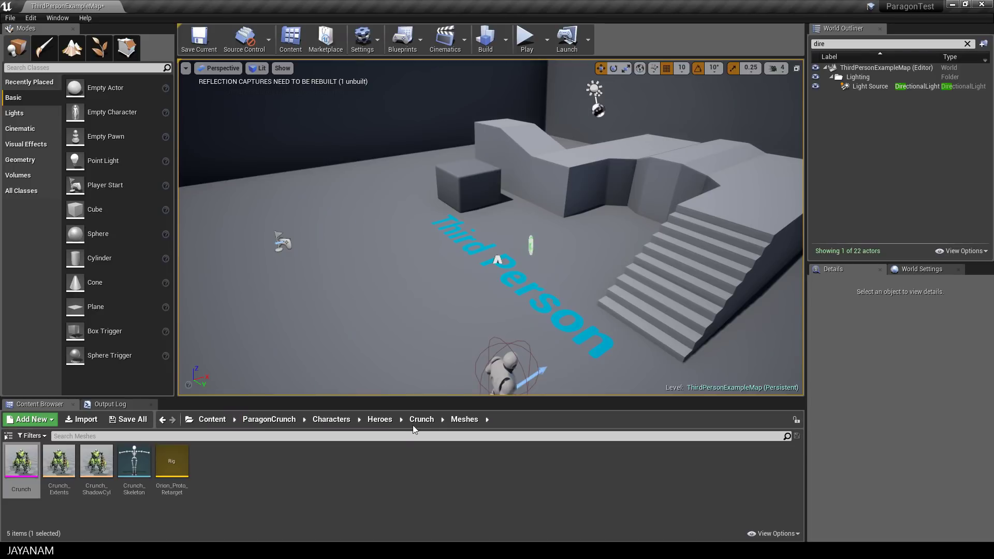
Place a Crunch looping Ability_Combo_02 from Crunch's Animations folder onto the floor
{"action": "left_click", "coordinate": [418, 419]}
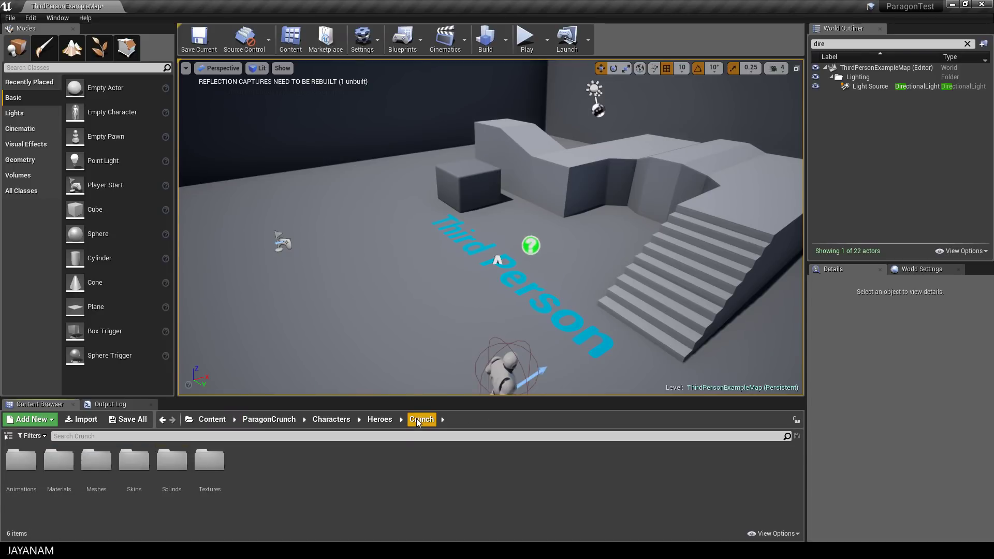
{"action": "double_click", "coordinate": [21, 462]}
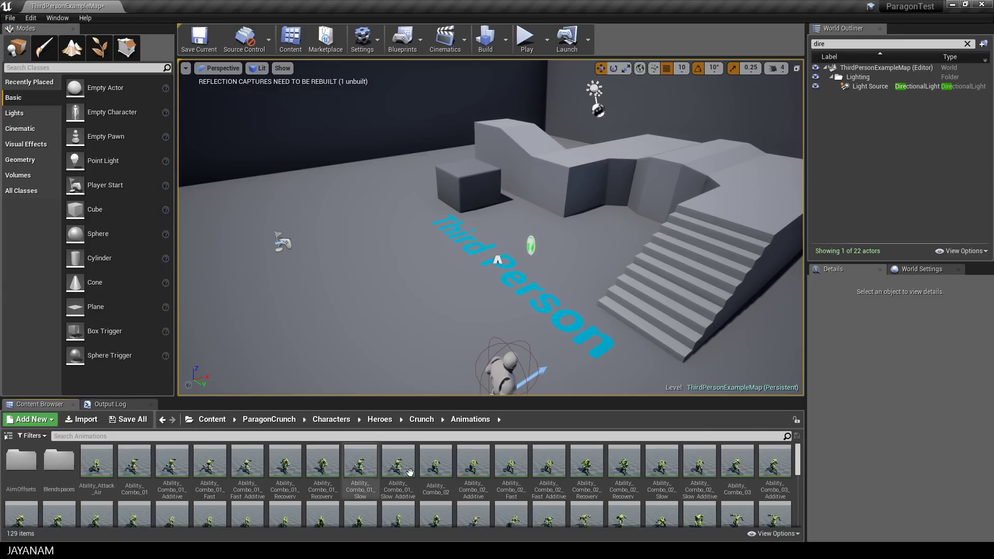
{"action": "left_click_drag", "start_coordinate": [436, 464], "coordinate": [418, 241]}
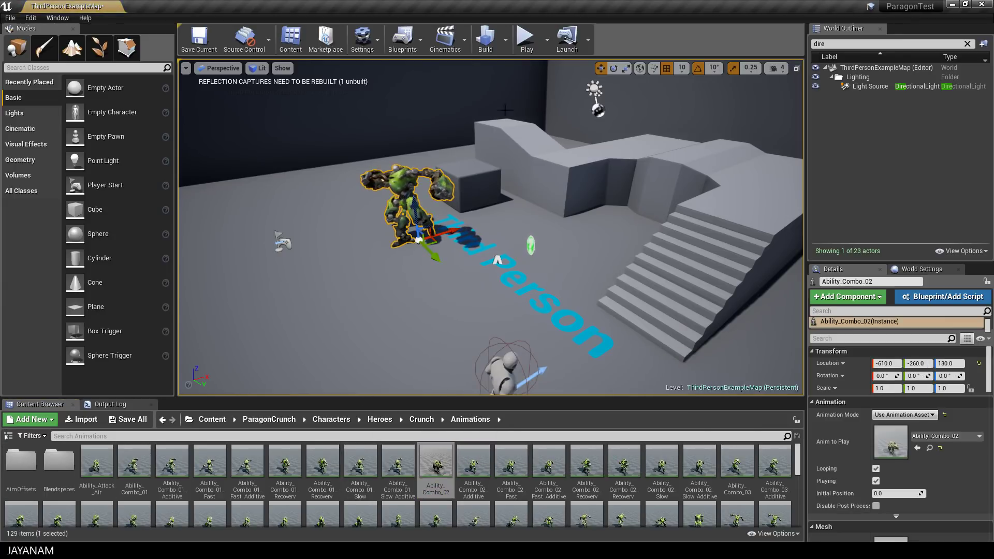
Play the level and run the mannequin toward the attacking Crunch
{"action": "left_click", "coordinate": [526, 39]}
{"action": "left_click", "coordinate": [487, 199]}
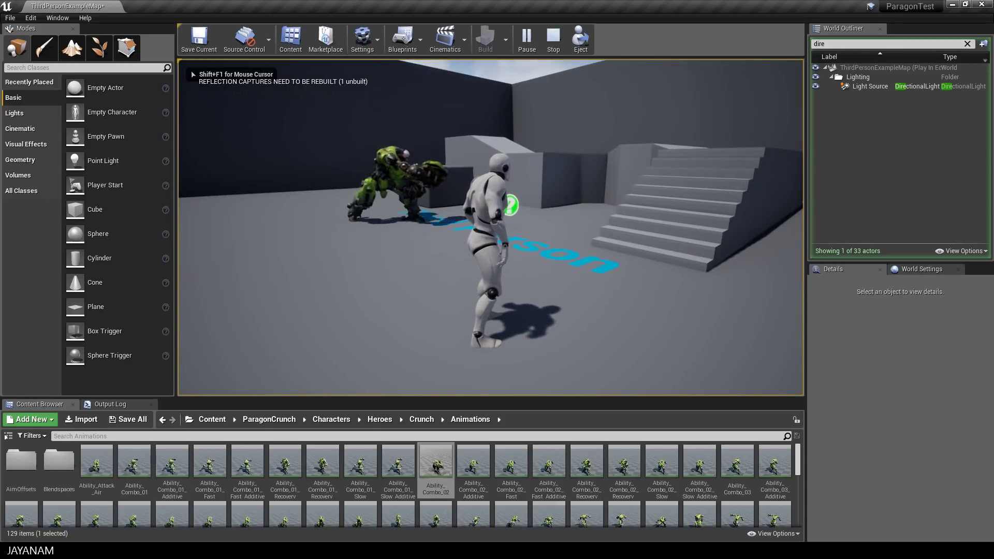
{"action": "key", "text": "w"}
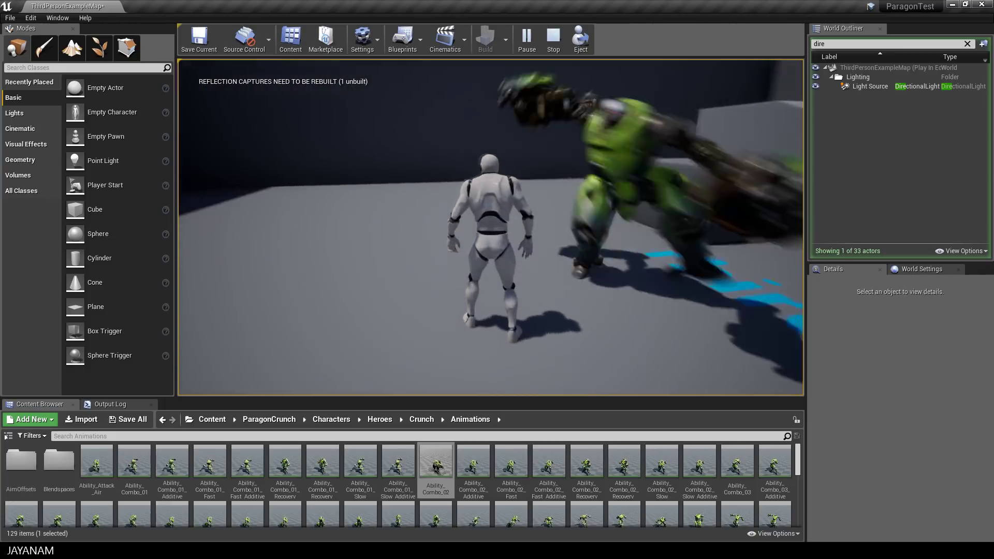
End play, open Blendspaces > SprintBwdSlopeLean, and preview a strong lean and slight slope change
{"action": "key", "text": "Escape"}
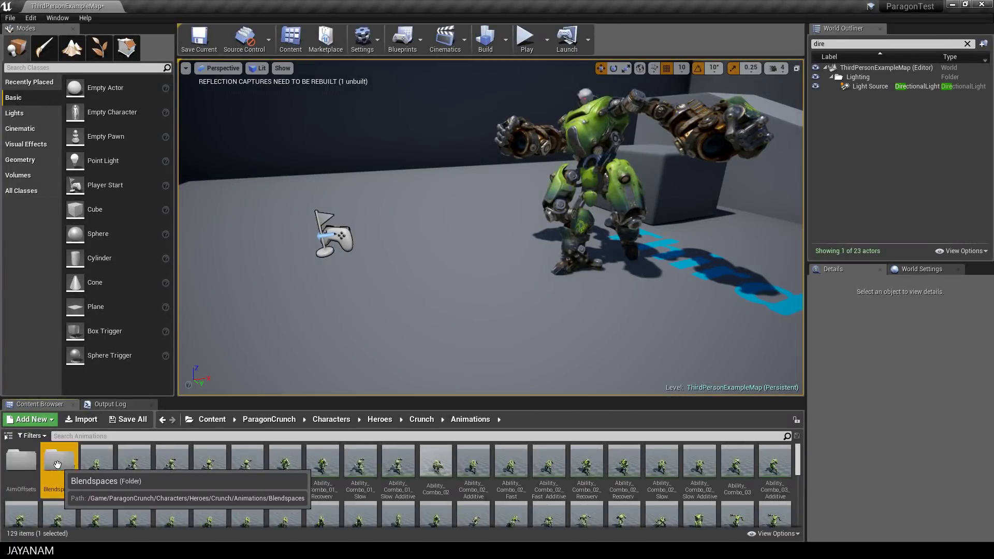
{"action": "double_click", "coordinate": [59, 462]}
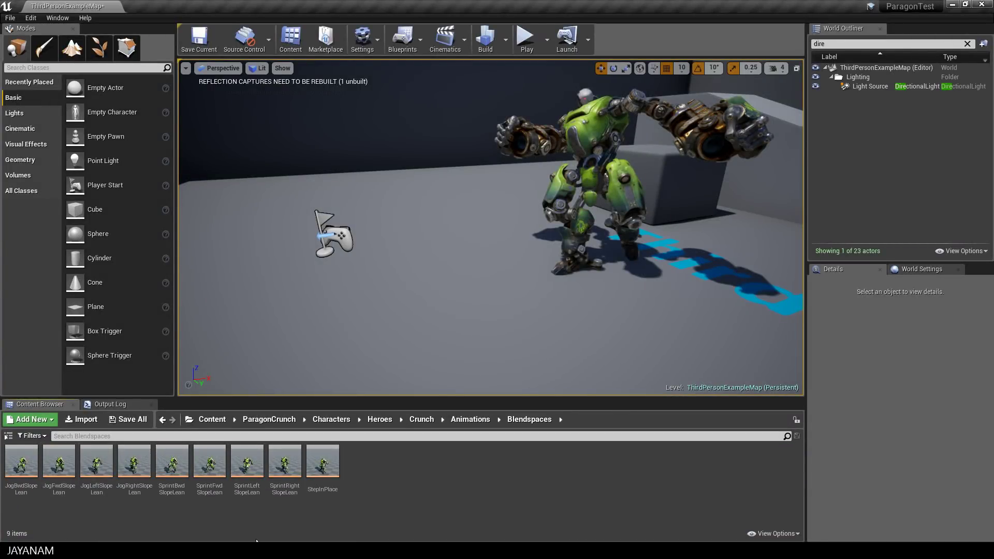
{"action": "double_click", "coordinate": [171, 463]}
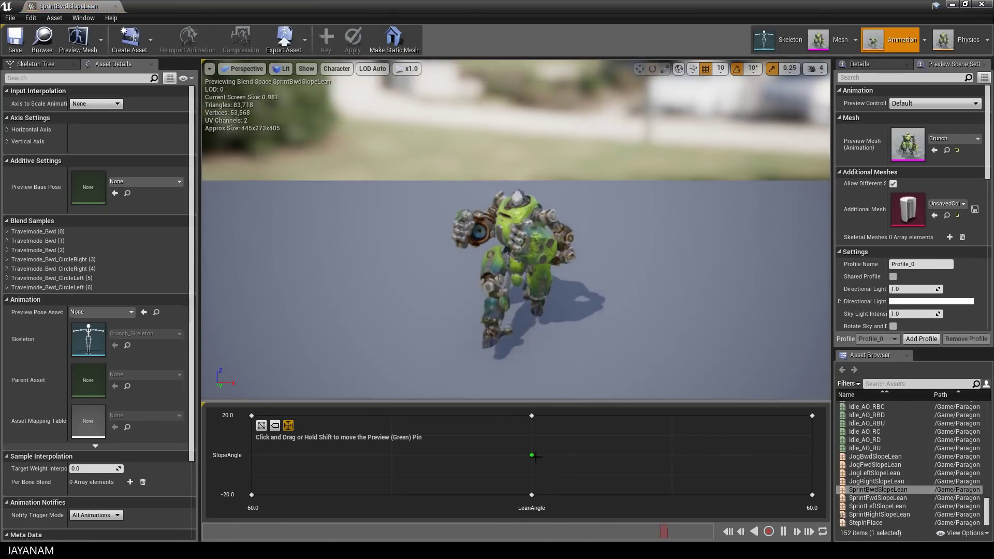
{"action": "mouse_move", "coordinate": [500, 435]}
{"action": "left_mouse_down"}
{"action": "mouse_move", "coordinate": [766, 467]}
{"action": "mouse_move", "coordinate": [261, 444]}
{"action": "mouse_move", "coordinate": [710, 419]}
{"action": "mouse_move", "coordinate": [246, 456]}
{"action": "left_mouse_up"}
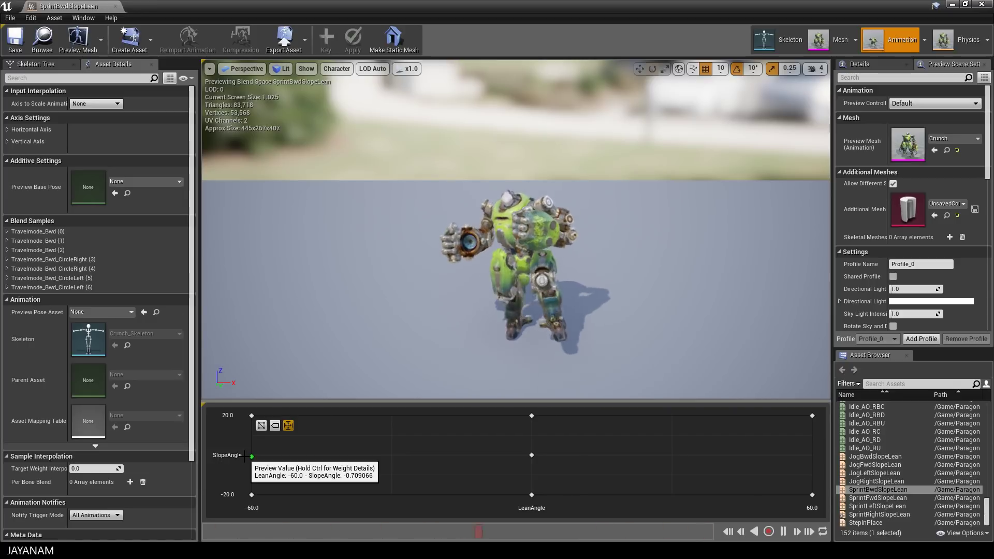
{"action": "left_click_drag", "start_coordinate": [245, 457], "coordinate": [252, 457]}
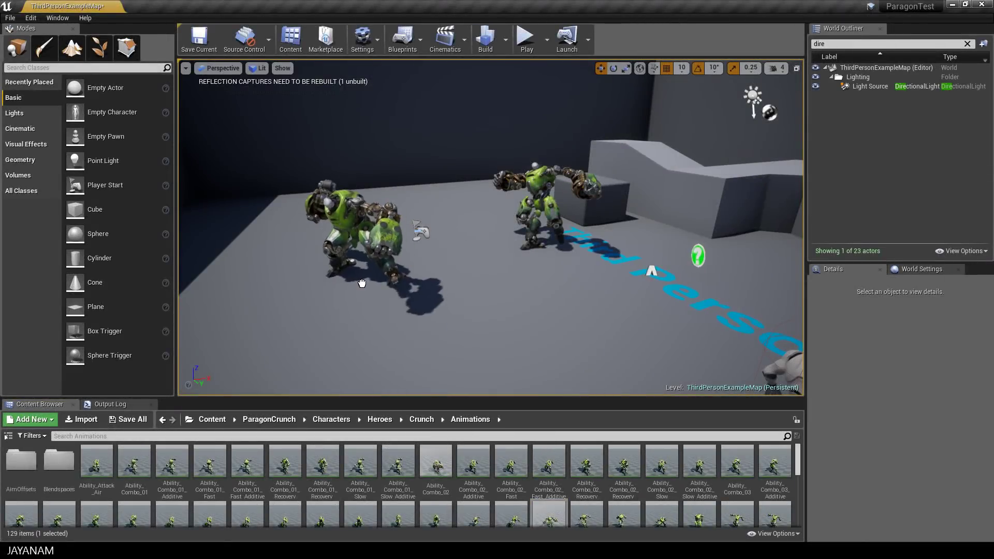
Select the Crunch robot and play the level, releasing and regaining control with Shift+F1
{"action": "left_click", "coordinate": [361, 283]}
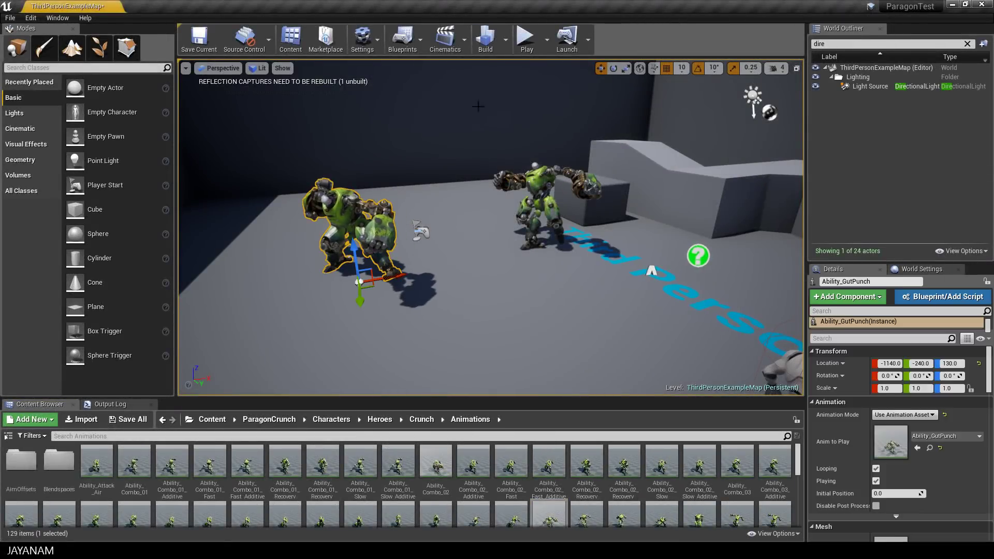
{"action": "left_click", "coordinate": [526, 36]}
{"action": "left_click", "coordinate": [521, 143]}
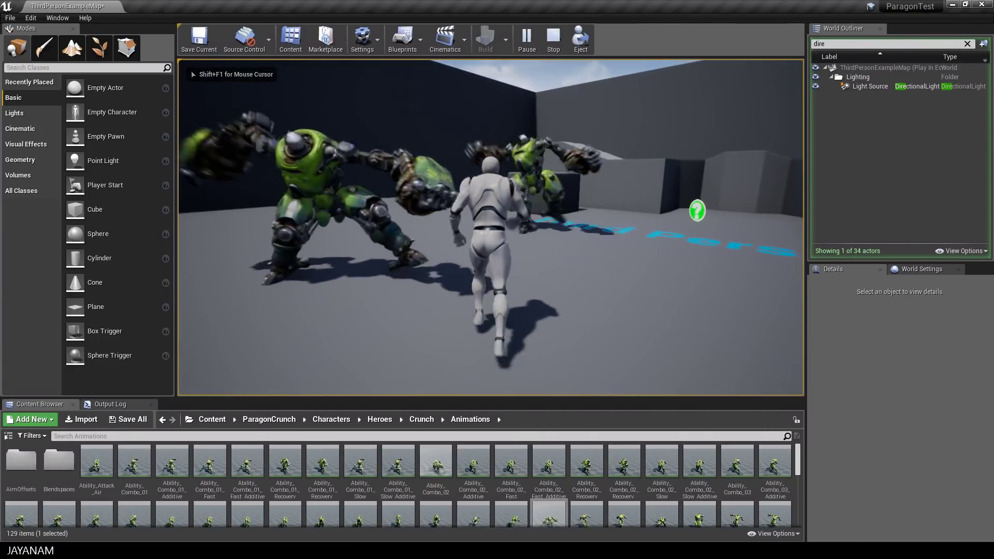
{"action": "key", "text": "shift+F1"}
{"action": "left_click", "coordinate": [691, 260]}
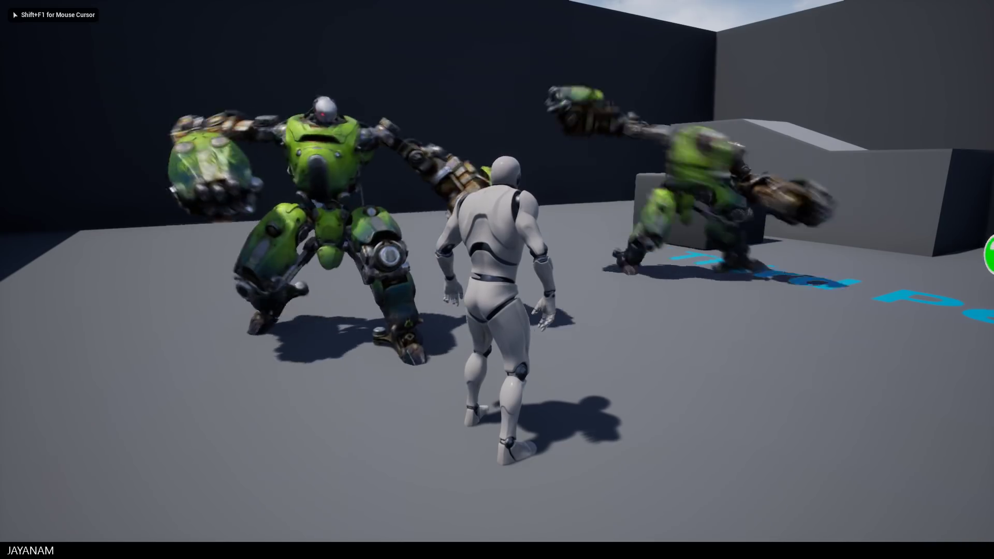